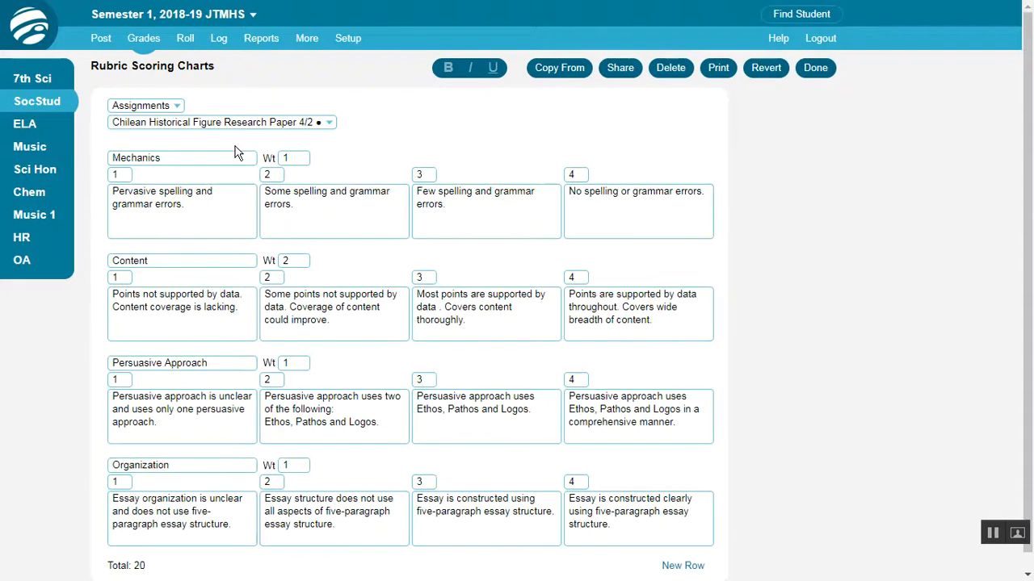
Add a new score cell to the Mechanics row, and insert a blank criterion row below it
click(479, 203)
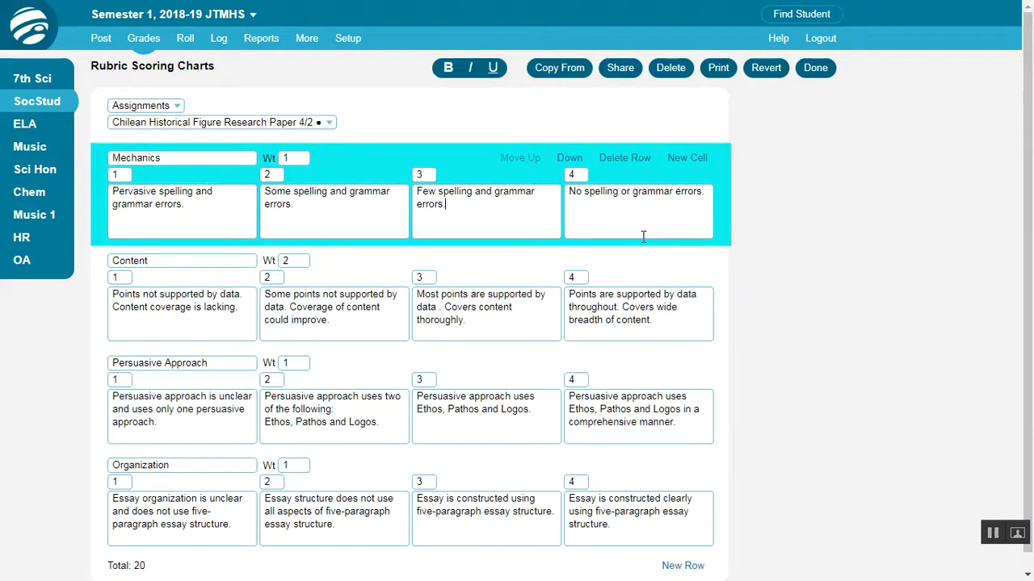
click(687, 158)
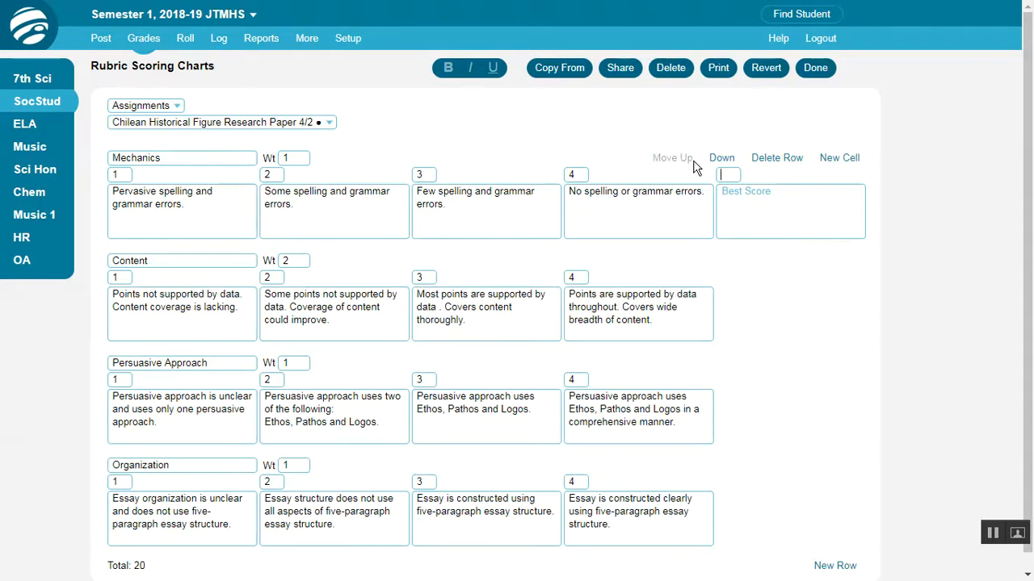
click(840, 566)
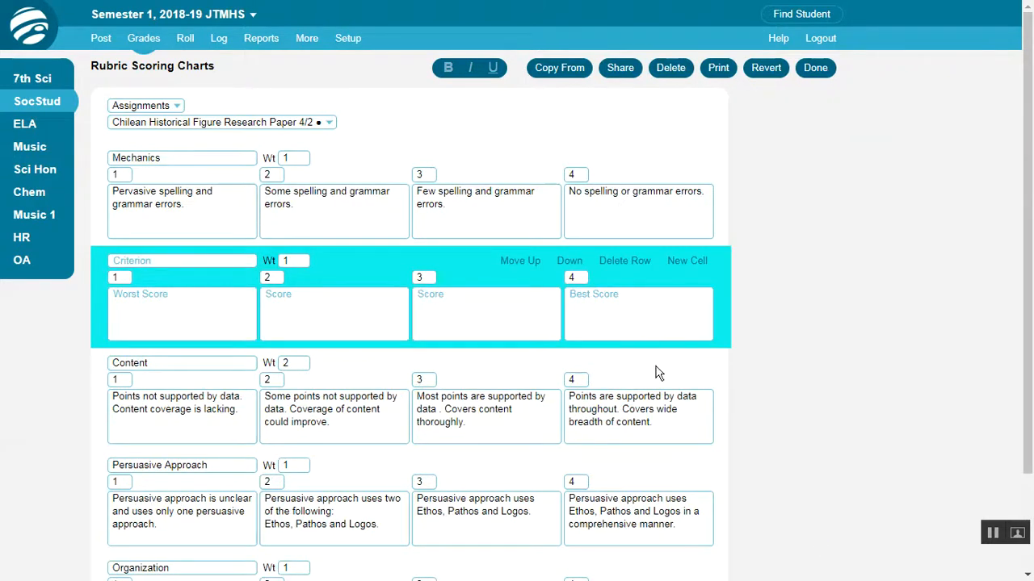
Clear the fourth score number in the blank criterion row between Mechanics and Content
click(584, 277)
key(BackSpace)
click(512, 405)
click(492, 211)
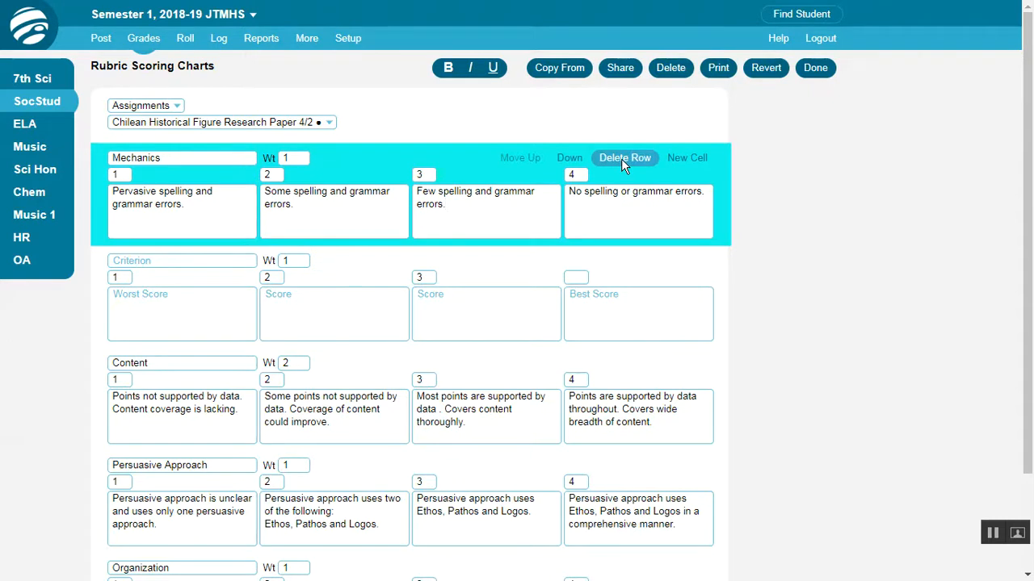
Move the Content row up one position and back down
click(485, 398)
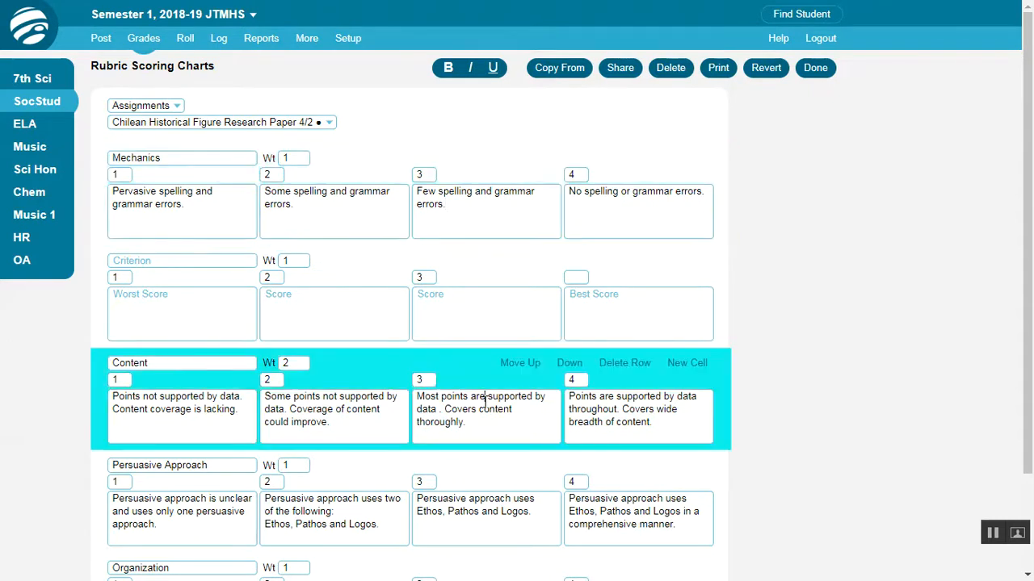
click(521, 364)
click(569, 261)
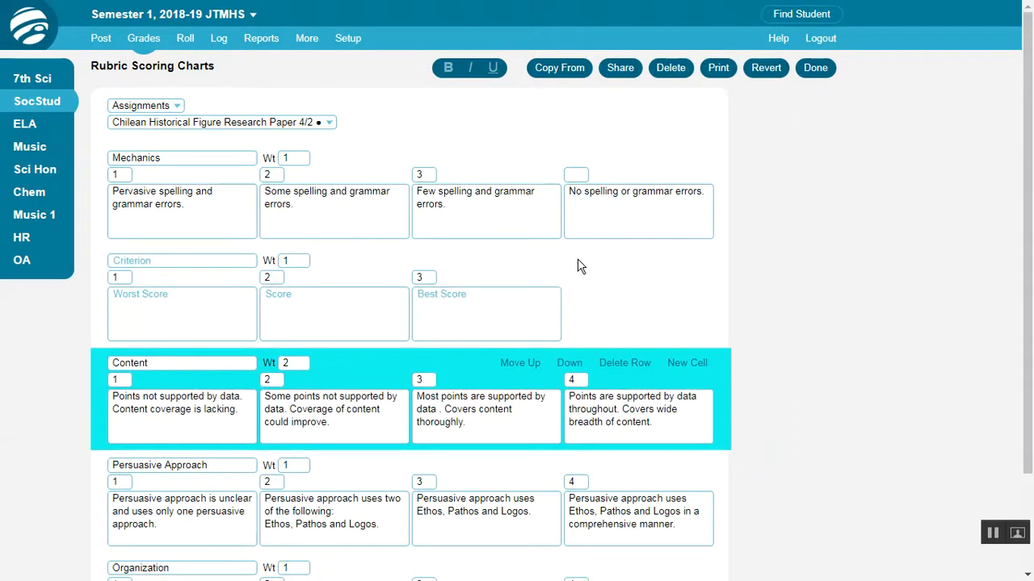
drag(1029, 296, 1024, 464)
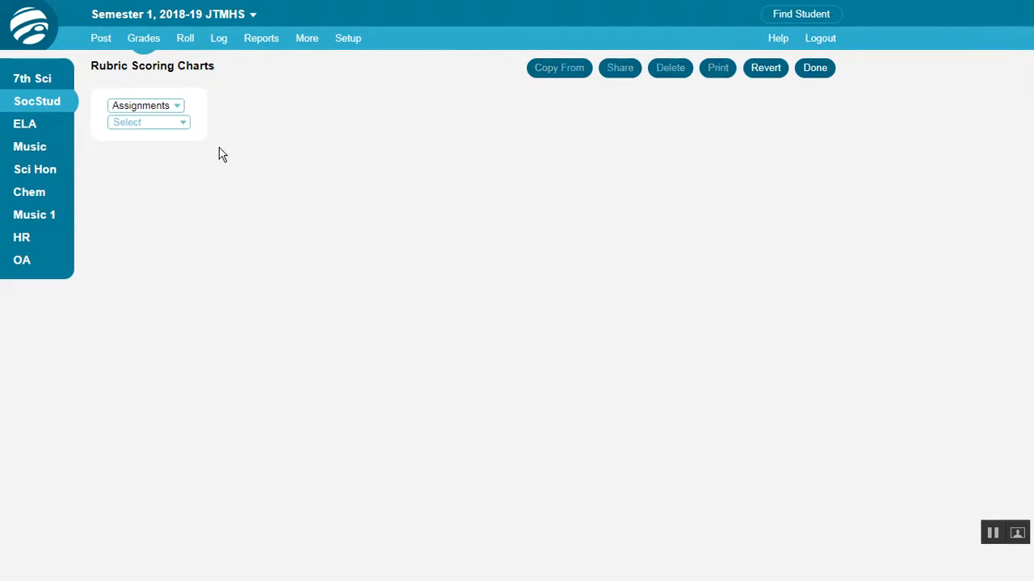
View the rubric for Notes on Group Discussion 4/27, followed by the one for Banana History Poster 4/24
click(180, 128)
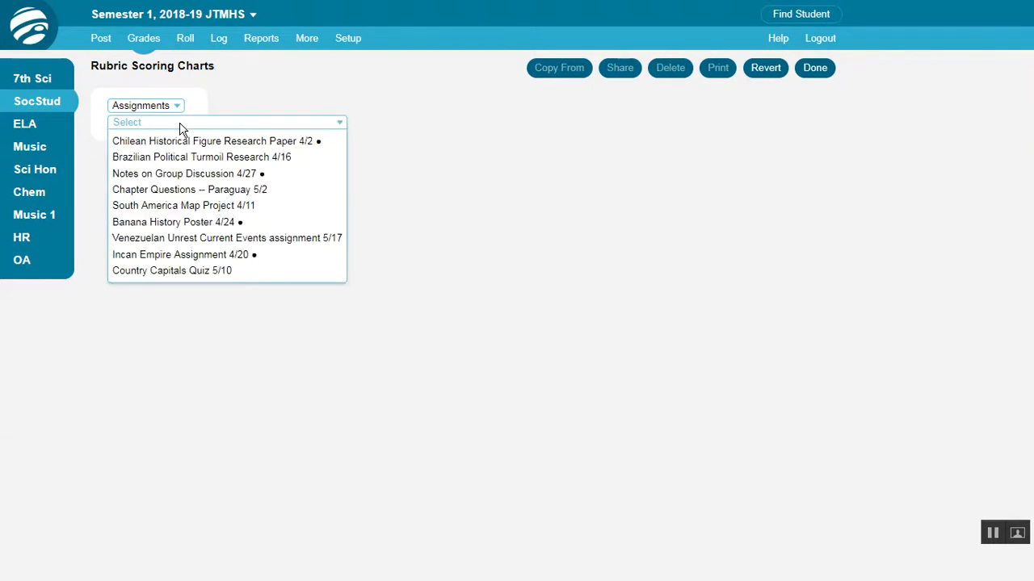
click(184, 176)
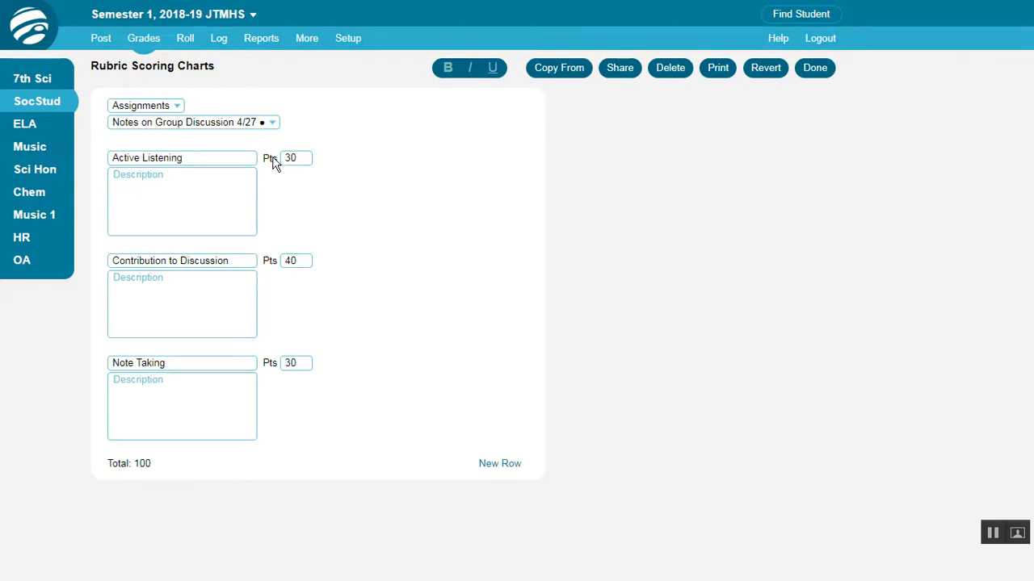
click(274, 127)
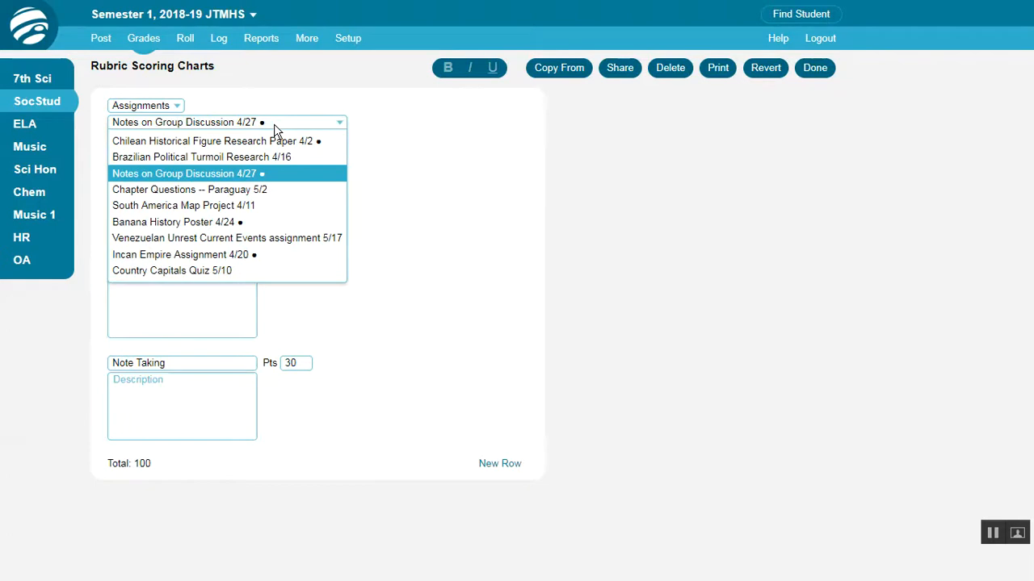
click(256, 223)
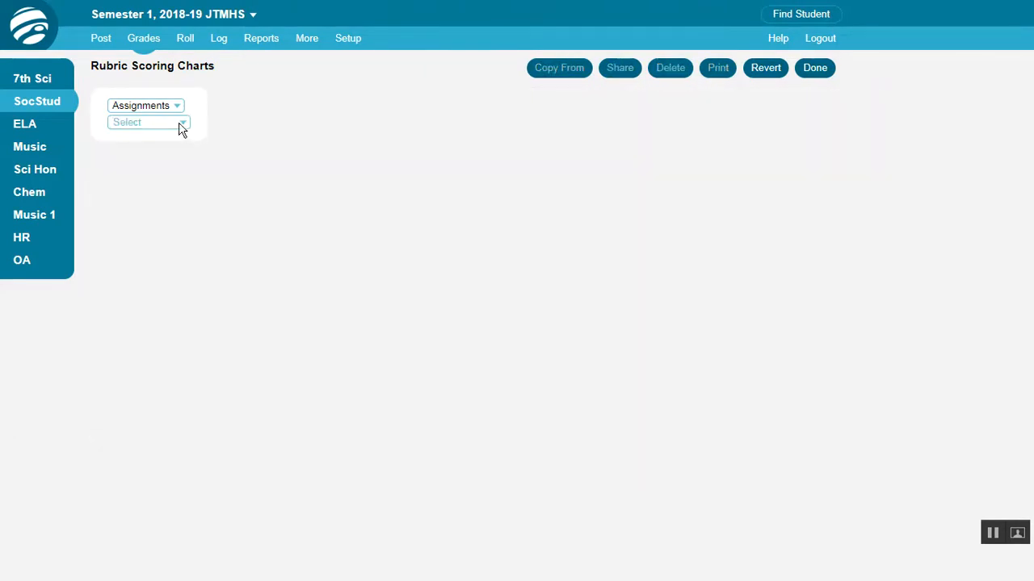
View the Chilean Historical Figure Research Paper 4/2 rubric and leave the rubric editor
click(184, 125)
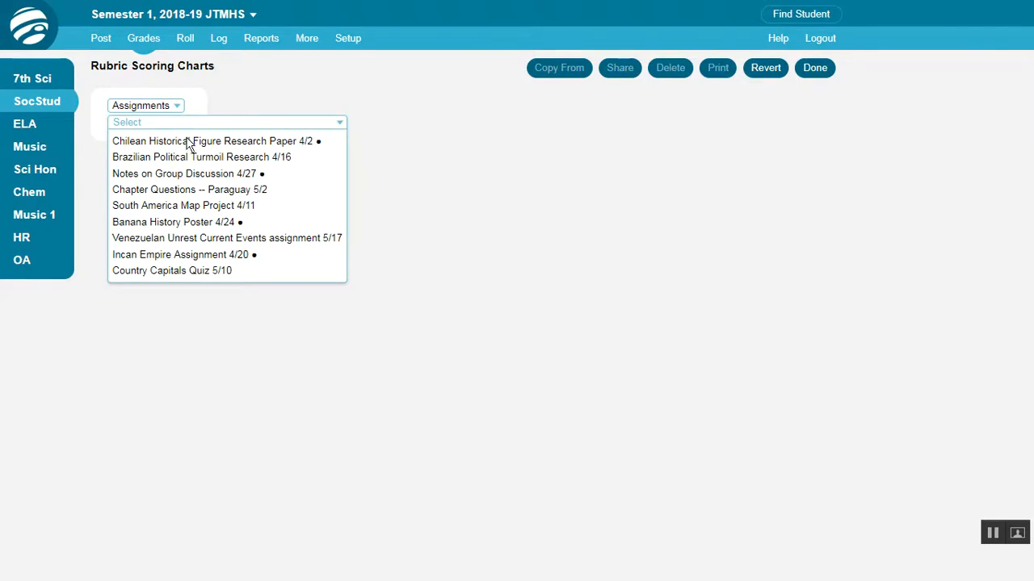
click(190, 144)
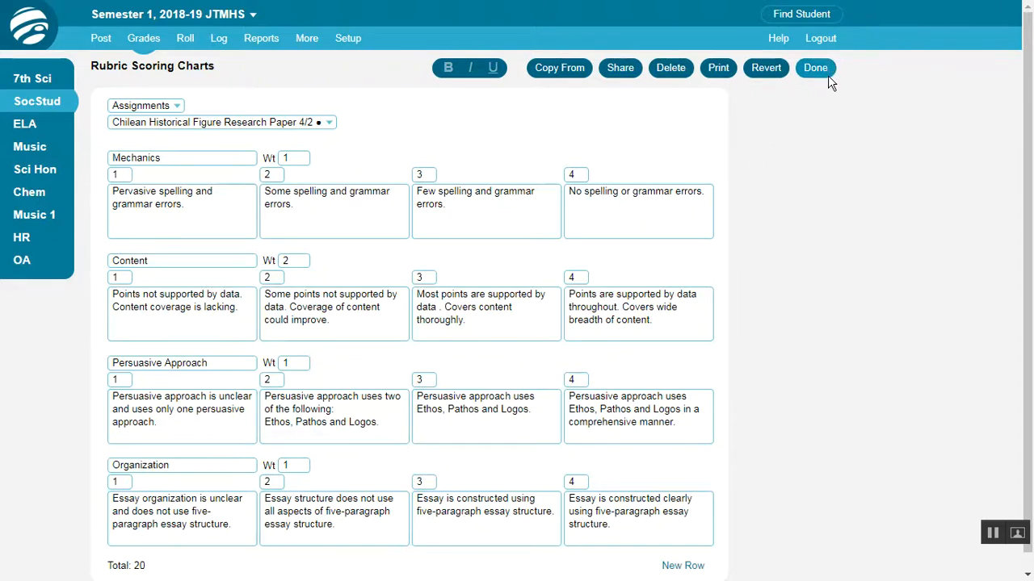
click(773, 80)
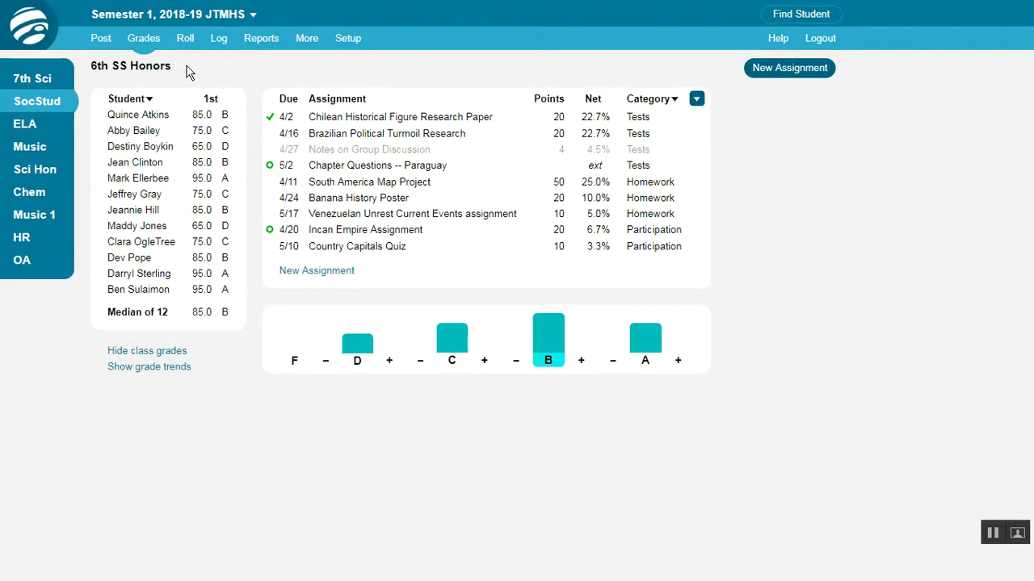
Open the turn-ins for Chilean Historical Figure Research Paper 4/2 and select the student marked as awaiting grading
click(150, 40)
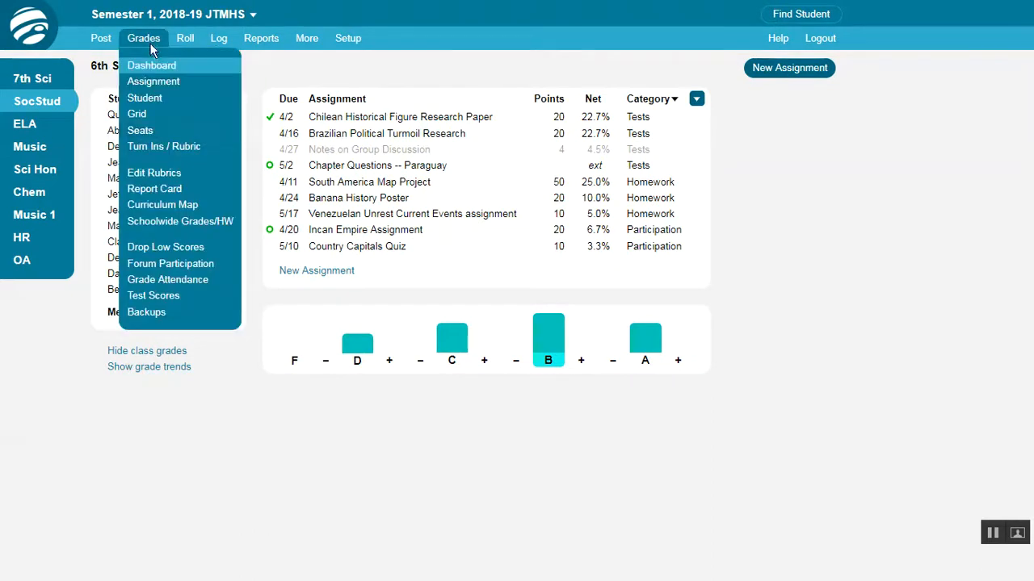
click(209, 148)
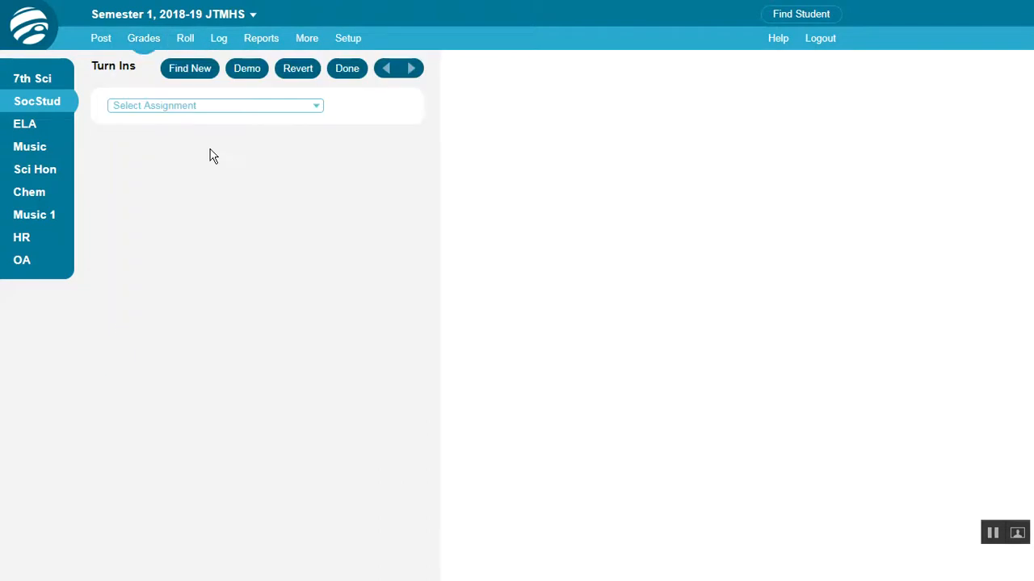
click(260, 106)
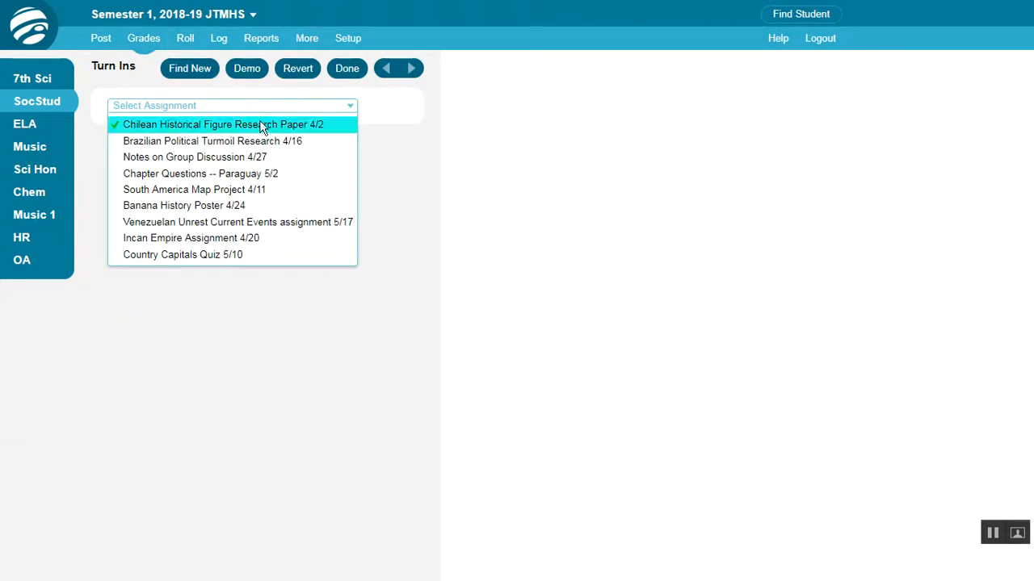
click(263, 128)
click(260, 125)
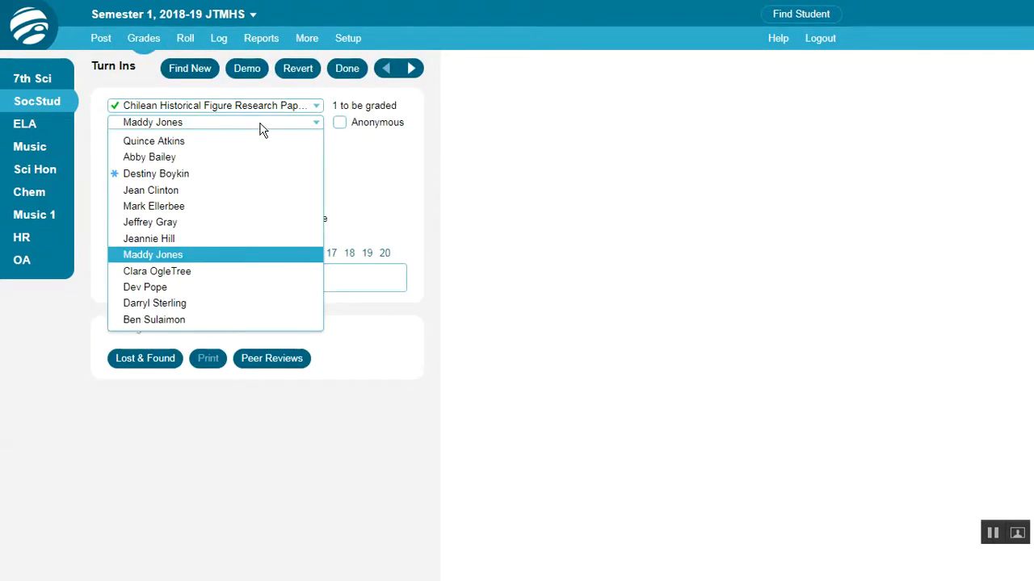
click(248, 174)
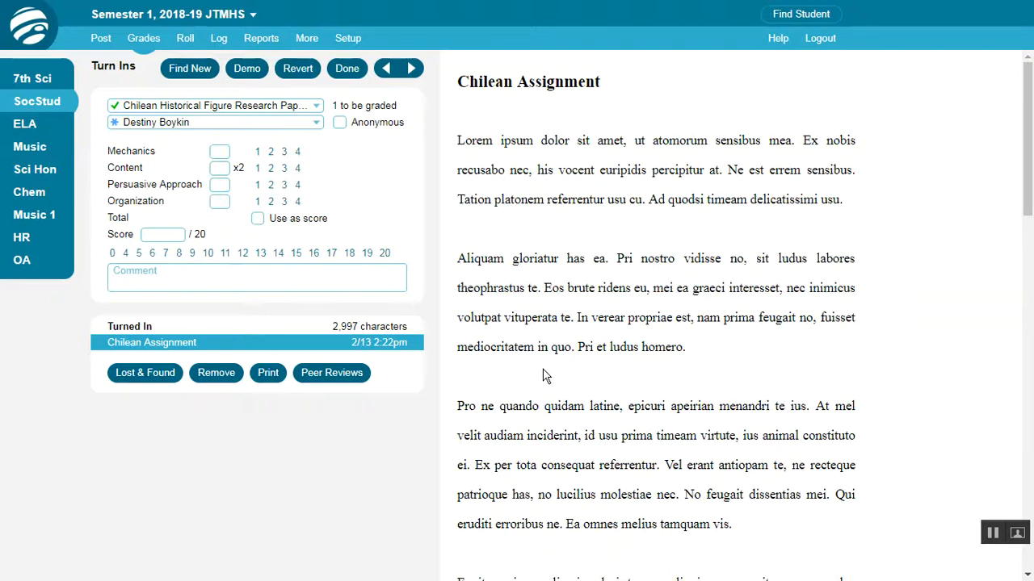
Score the student's paper with Mechanics 3, Content 2, Persuasive Approach 4 and Organization 5
click(283, 151)
click(270, 168)
click(297, 184)
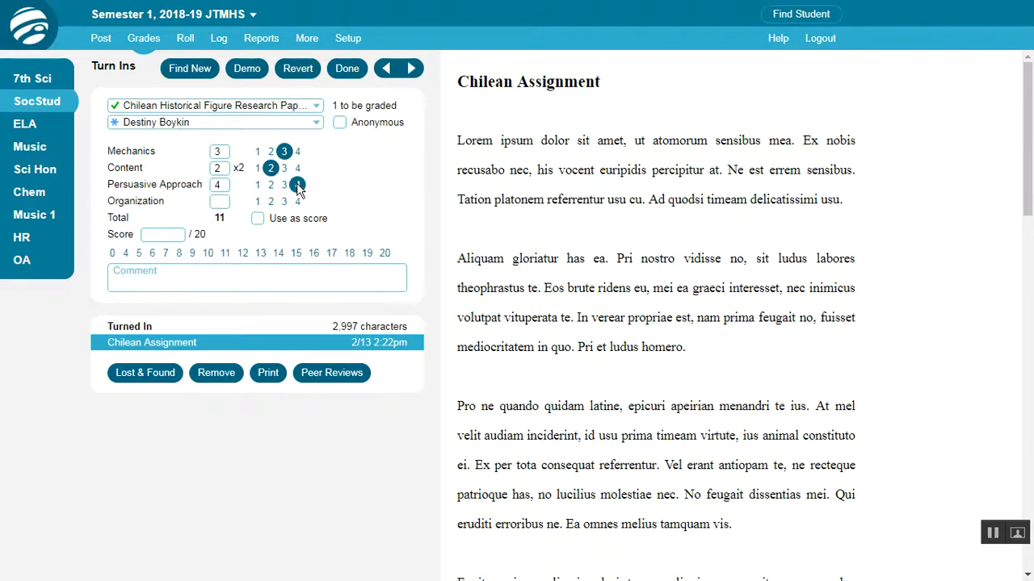
click(223, 201)
text(5)
Use the rubric total as the assignment score and open the comment field for entry
mouse_move(286, 205)
click(254, 223)
click(236, 281)
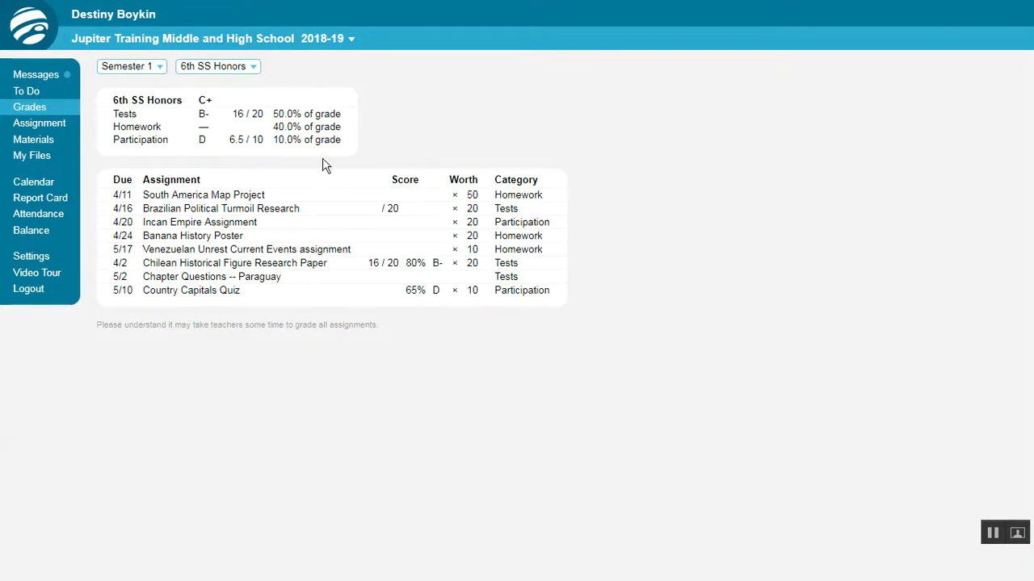
Open the Chilean Historical Figure Research Paper from the student's 6th SS Honors grades
click(275, 263)
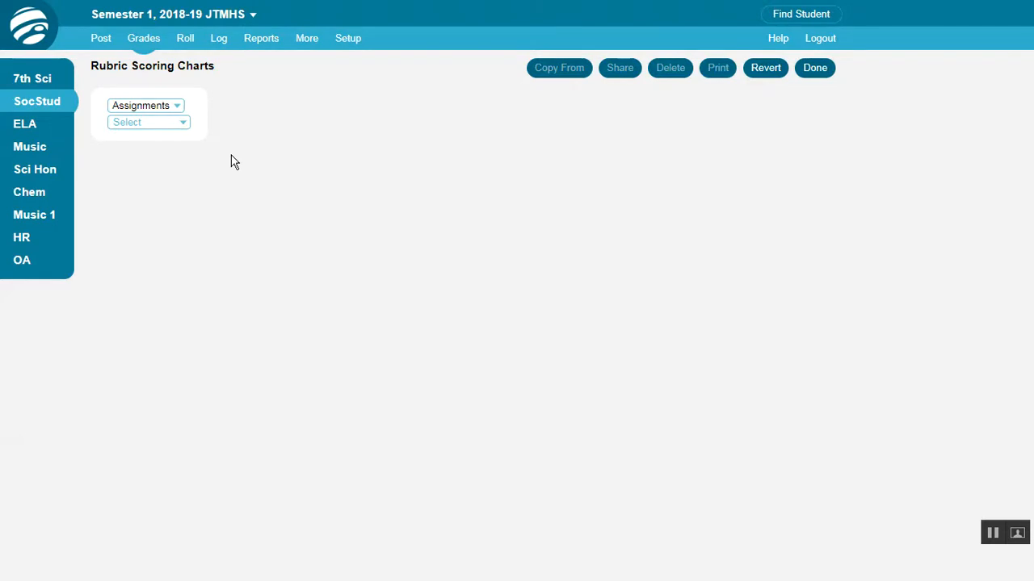
Open the blank rubric for Brazilian Political Turmoil Research 4/16 and check the school years available to copy from
click(185, 124)
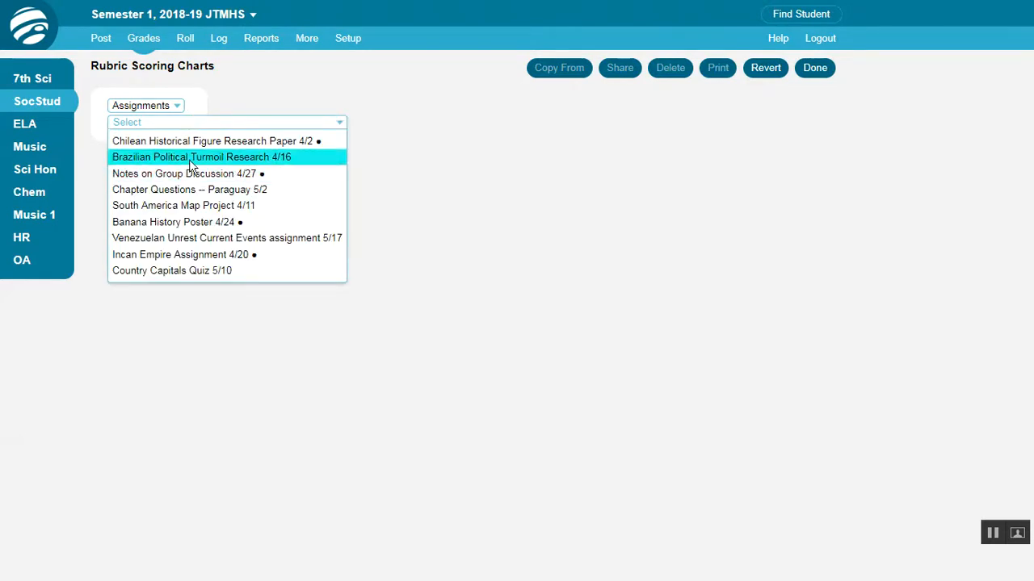
click(192, 162)
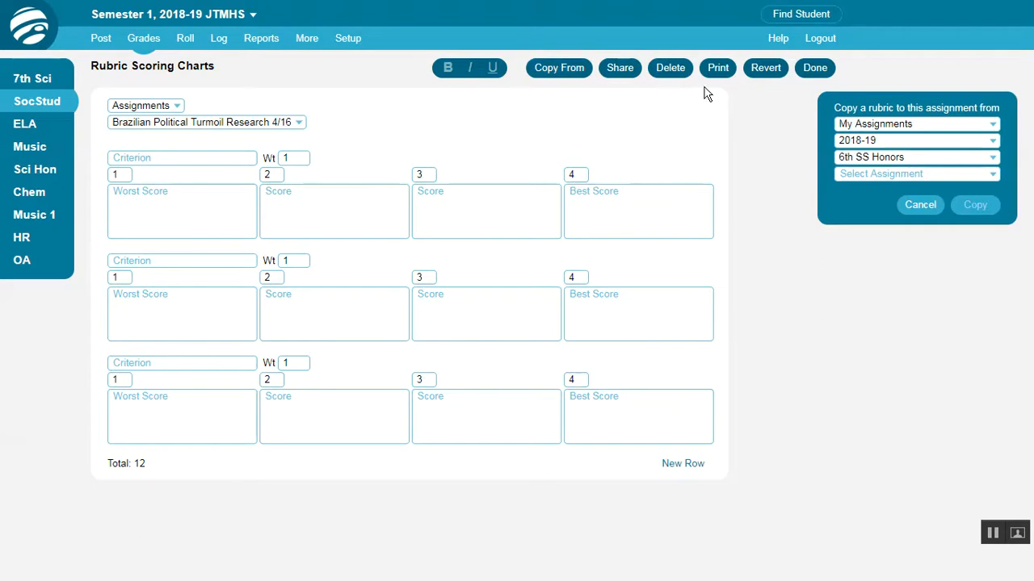
click(992, 142)
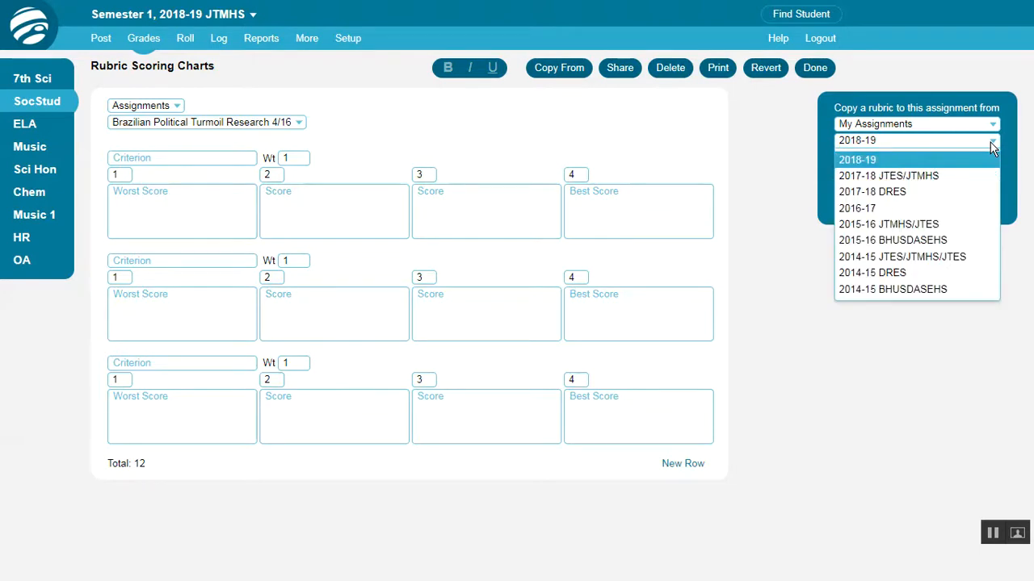
click(990, 142)
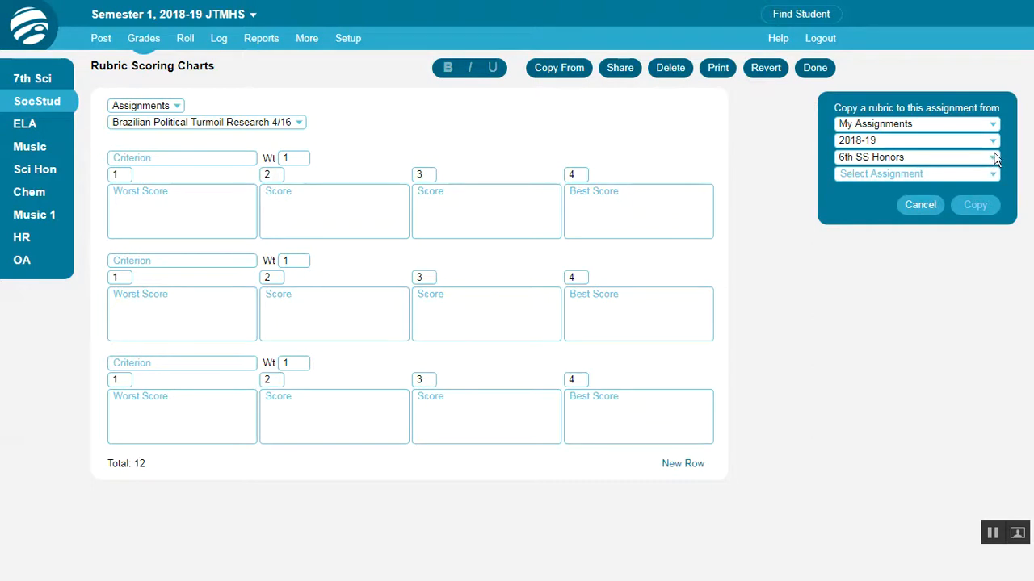
Copy the other teacher's shared Math Poster Rubric to the Brazilian Political Turmoil Research assignment
click(993, 125)
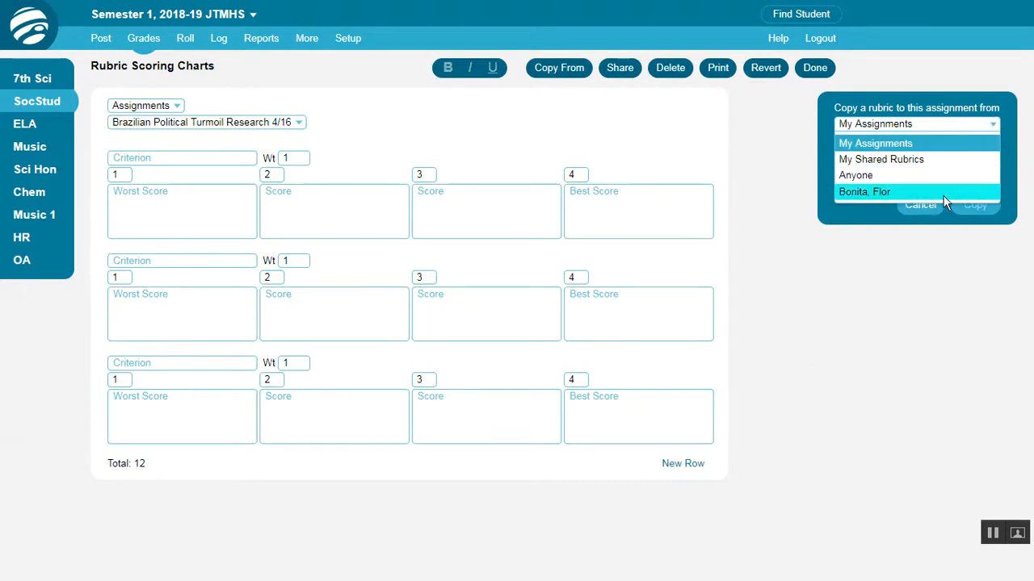
click(946, 194)
click(964, 143)
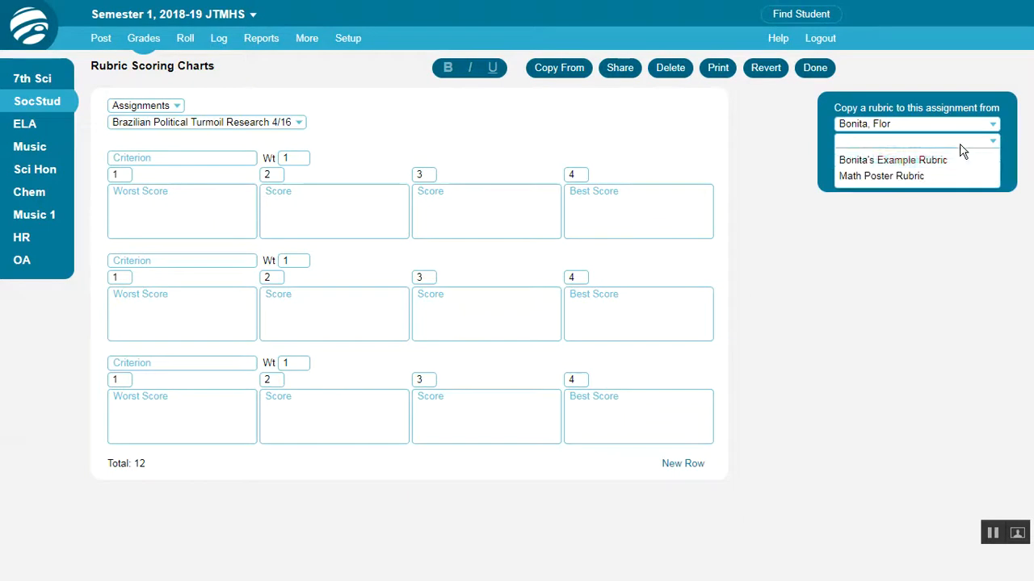
click(935, 176)
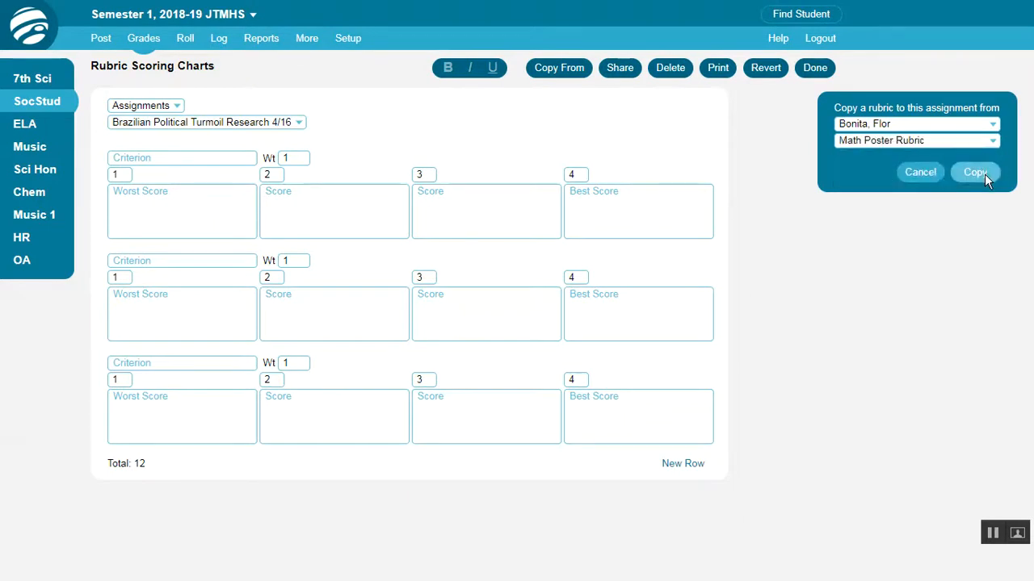
click(984, 174)
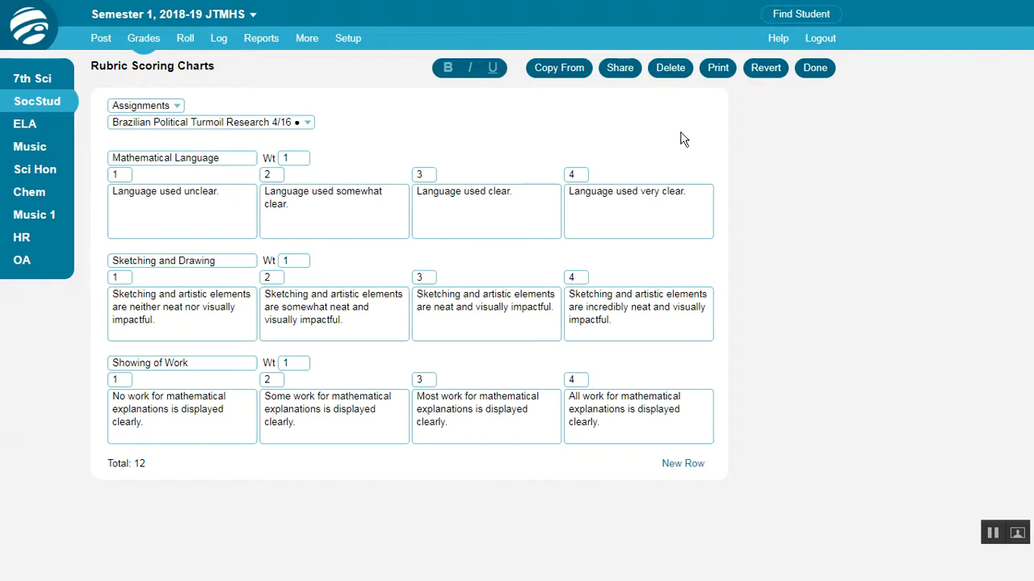
Append the Chilean Historical Figure Research Paper 4/2 rubric from 2018-19 6th SS Honors to the current assignment's rubric
click(580, 77)
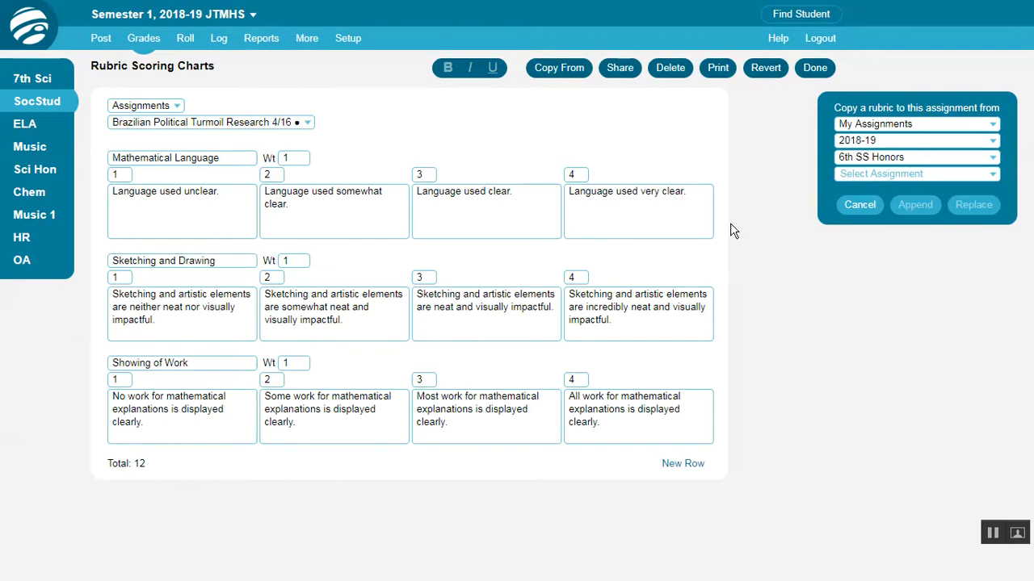
click(974, 176)
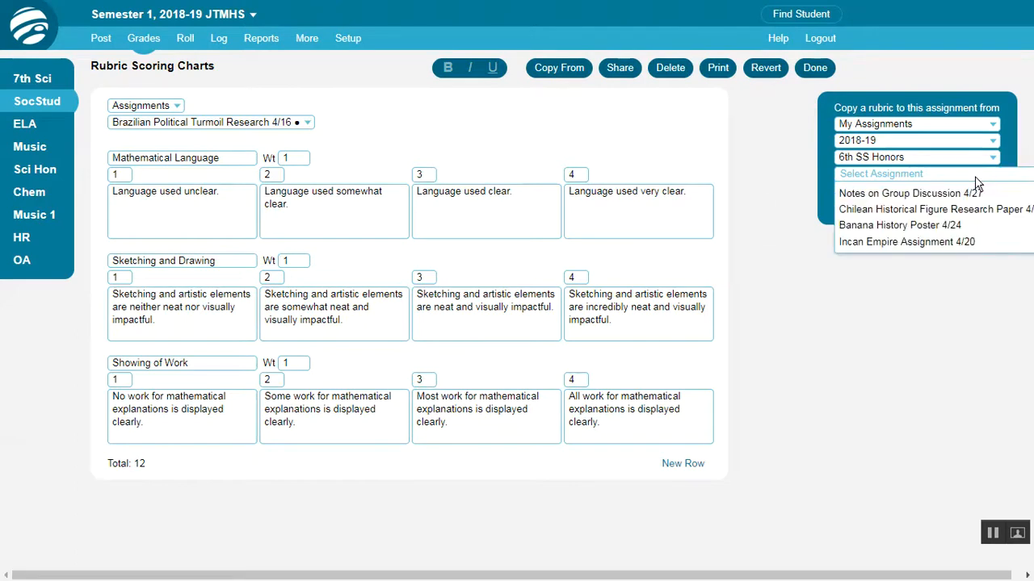
click(949, 208)
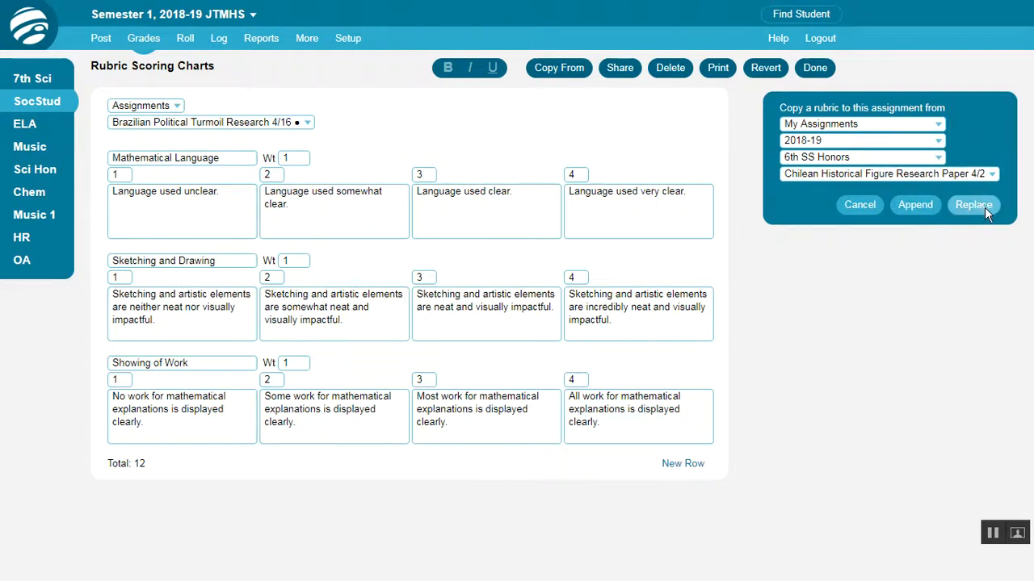
click(918, 206)
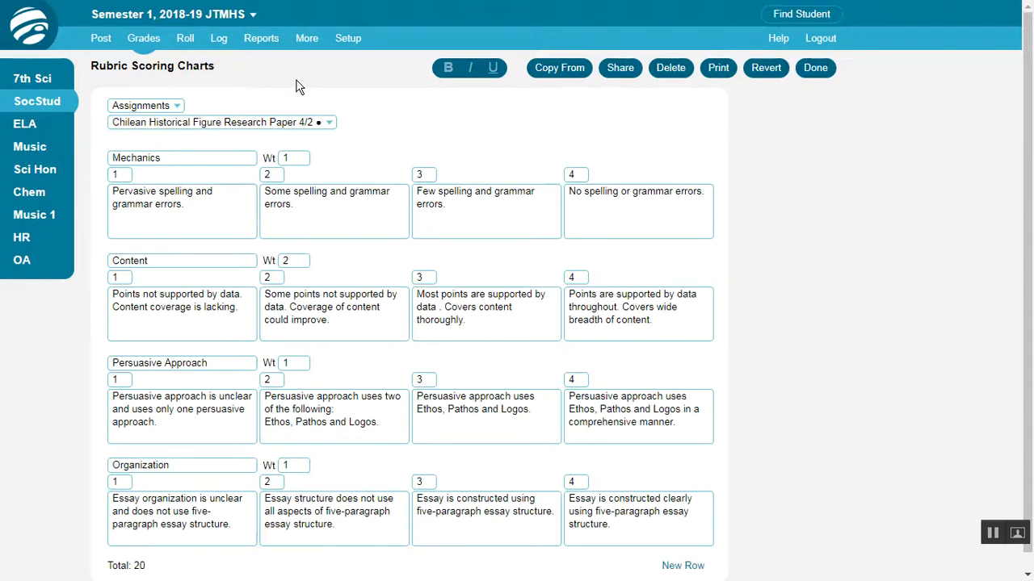
Set up sharing of the Chilean Historical Figure Research Paper rubric as "Informational Paper Rubric" with the All option
click(625, 73)
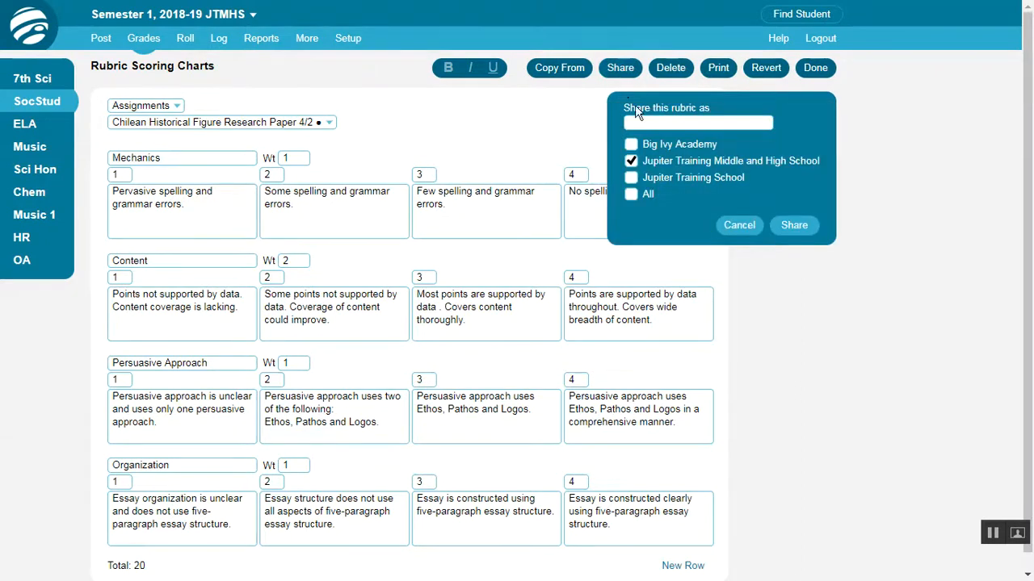
click(647, 127)
key(ctrl+v)
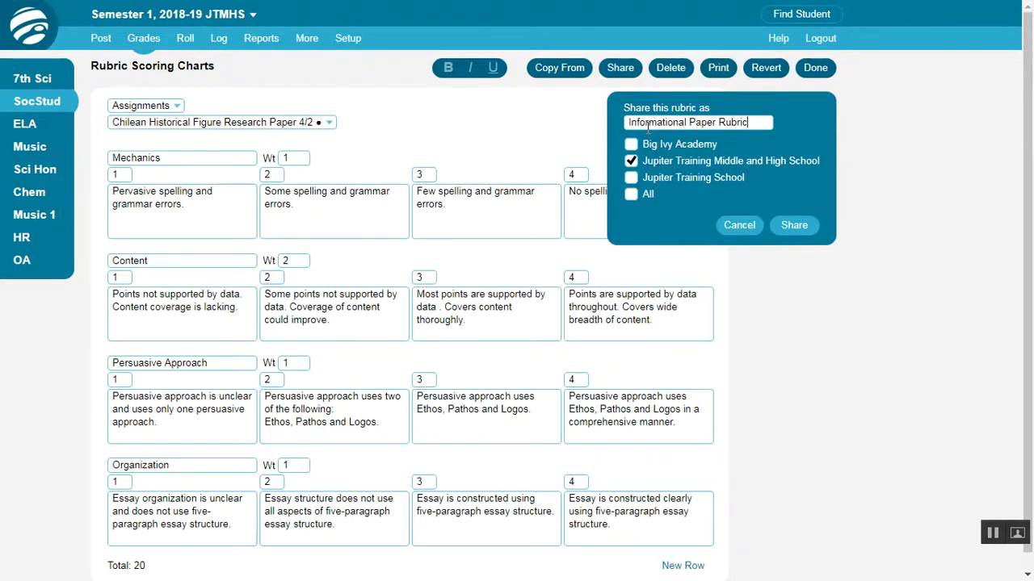
click(632, 195)
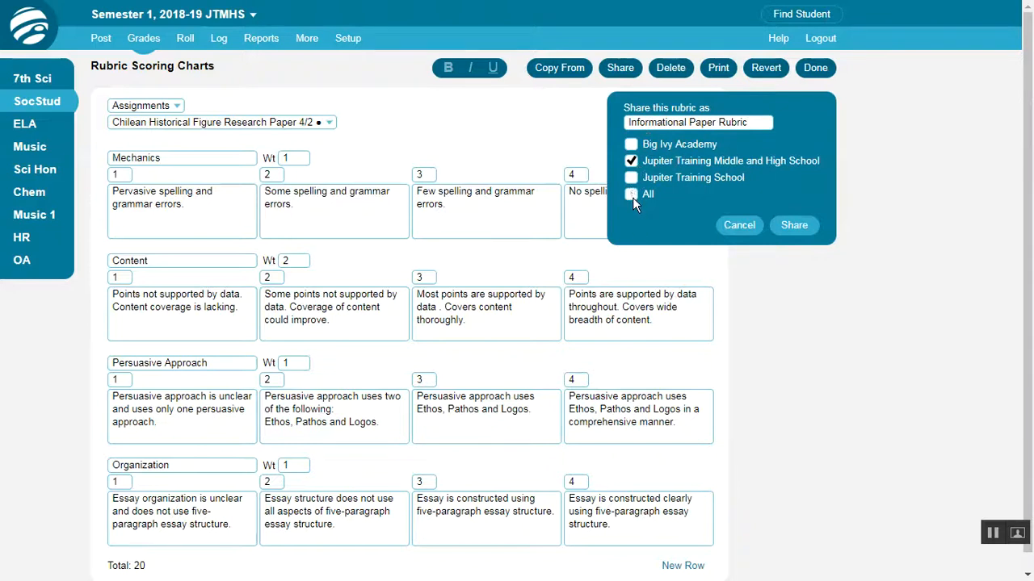